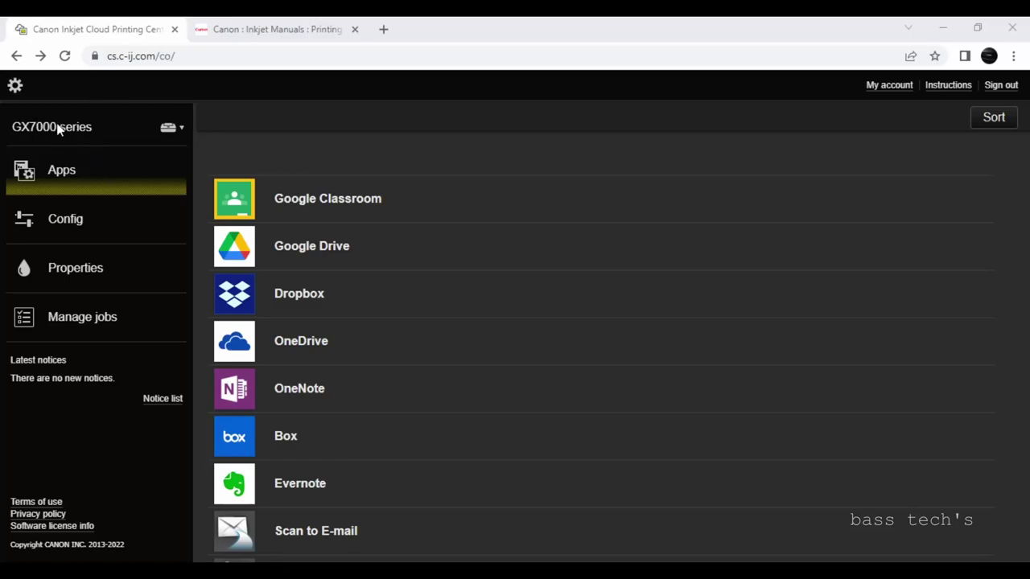
Scroll the GX7000 series cloud app list down to reveal Scan to E-mail
scroll(384, 388, down, 2)
Launch Scan to E-mail, accept its service terms, and continue past the introduction
click(385, 388)
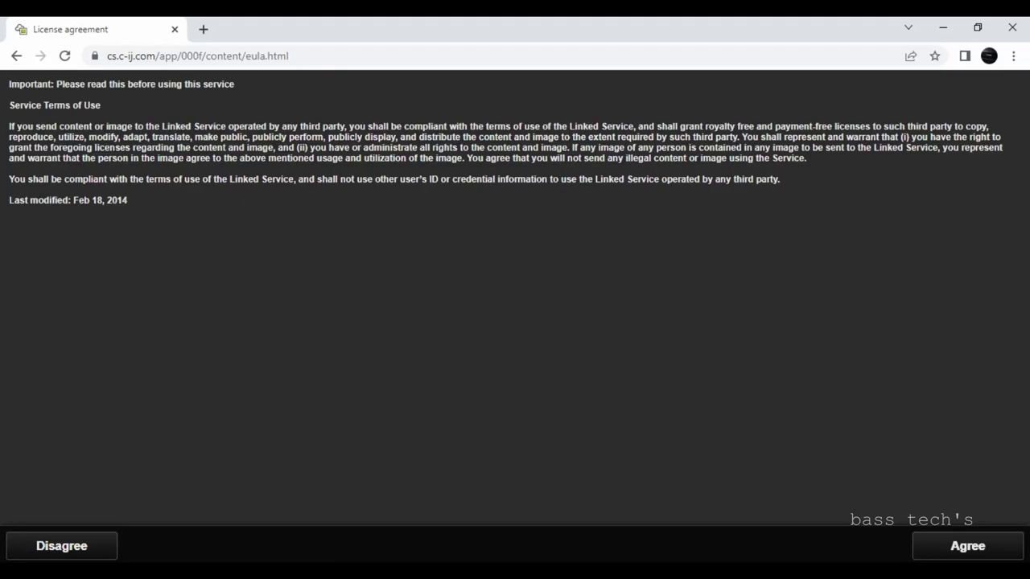
click(975, 549)
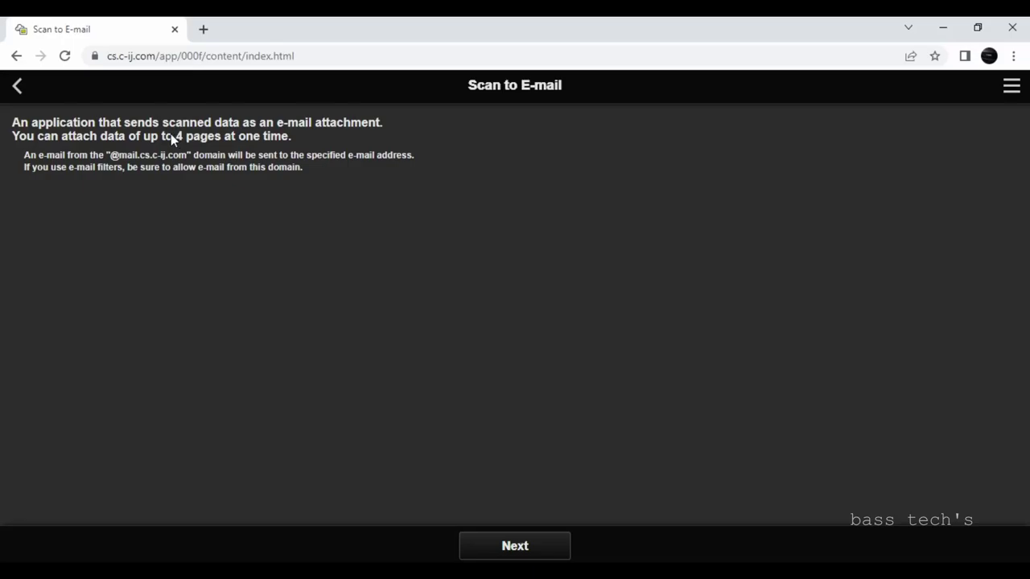
click(535, 551)
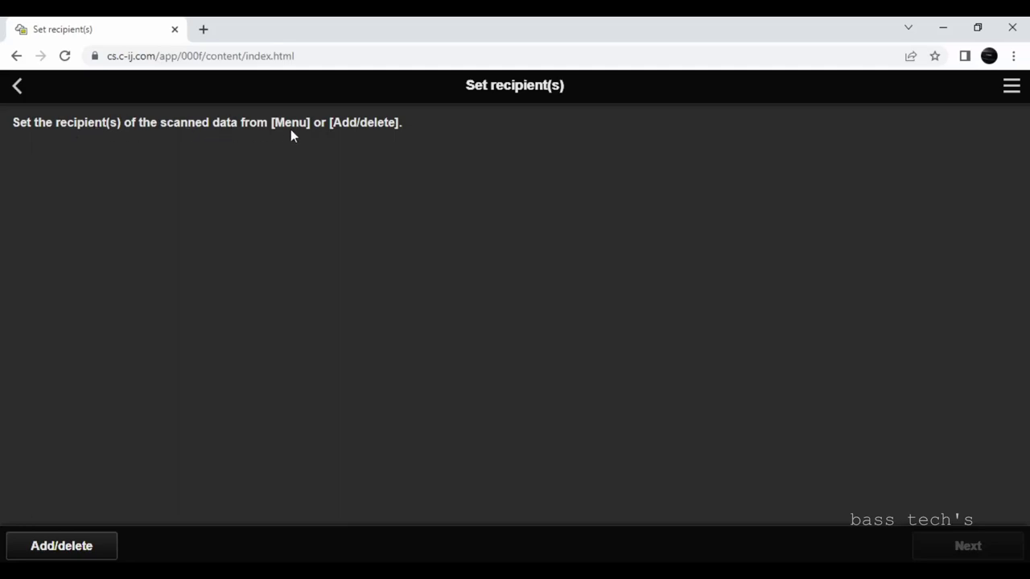
Add your own address as the scan recipient and proceed
click(94, 552)
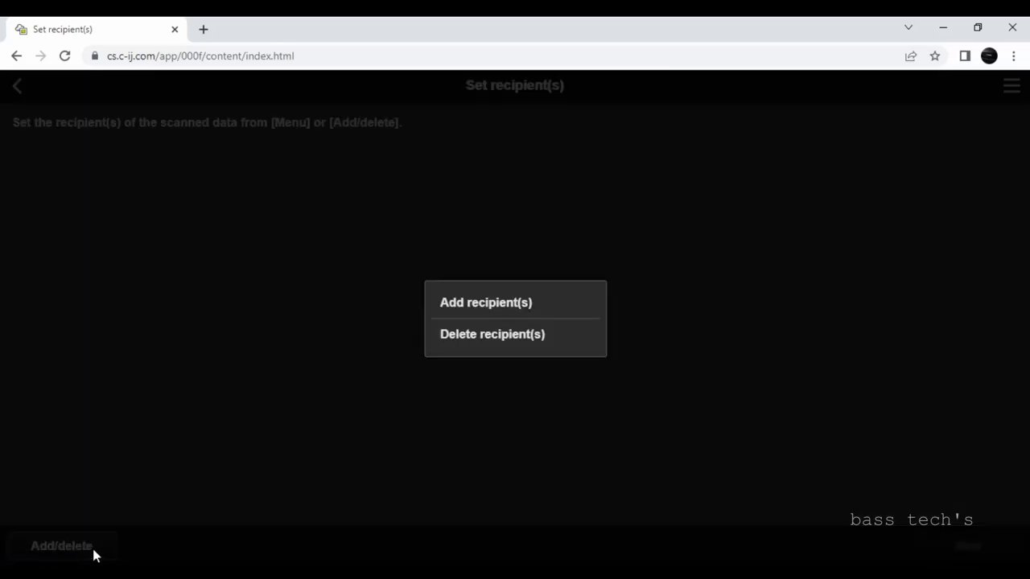
click(511, 306)
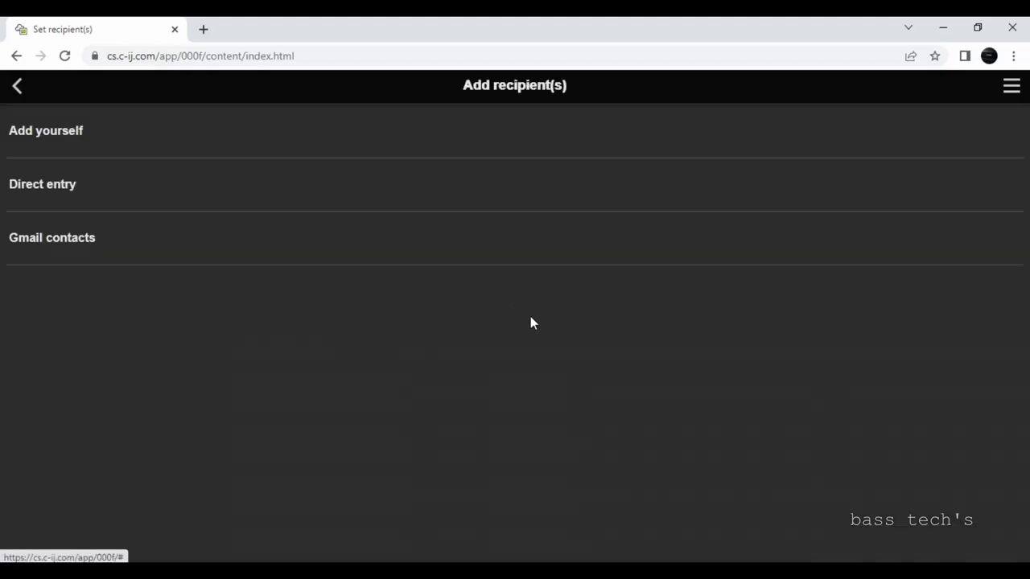
click(73, 135)
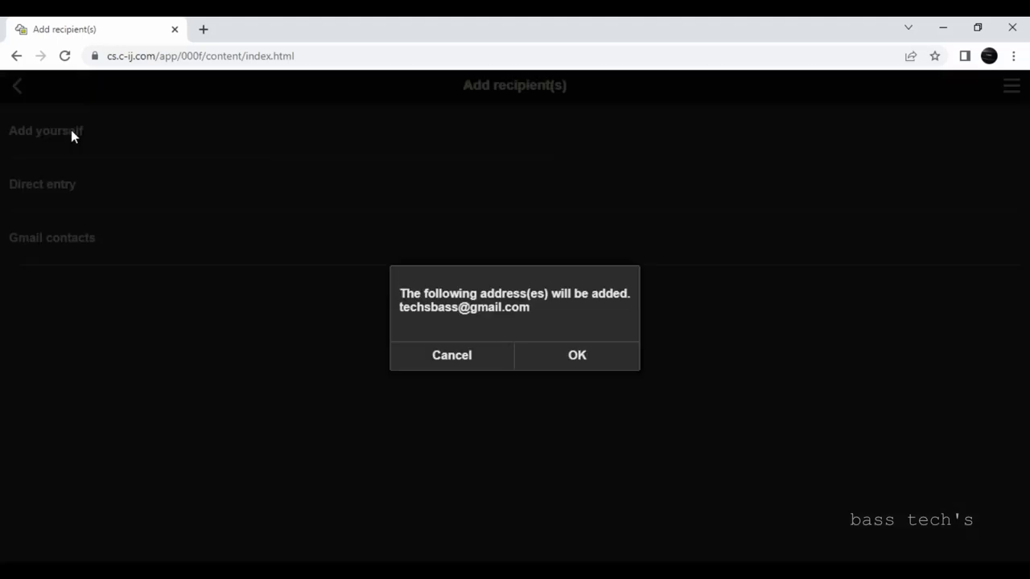
click(580, 363)
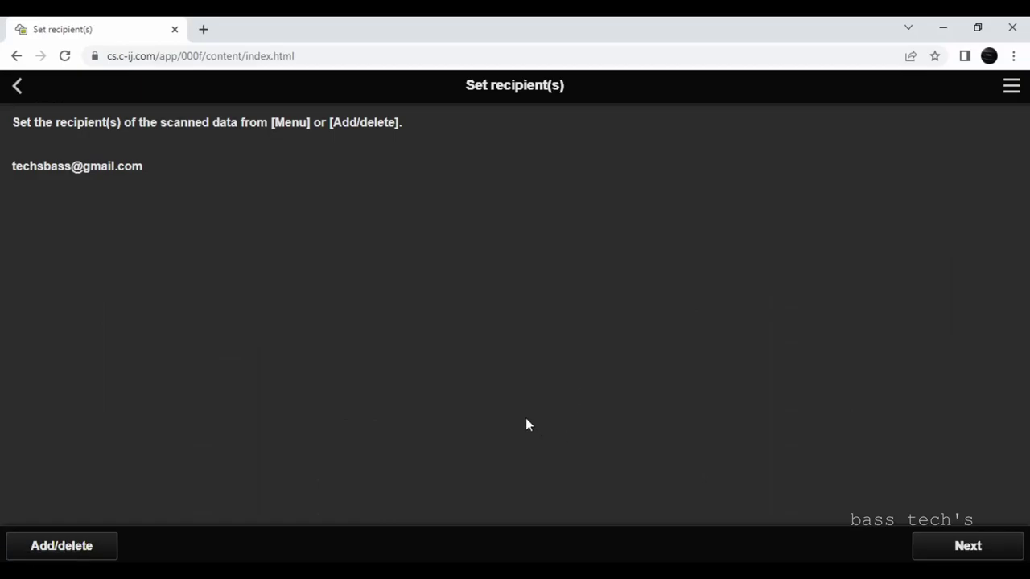
click(987, 550)
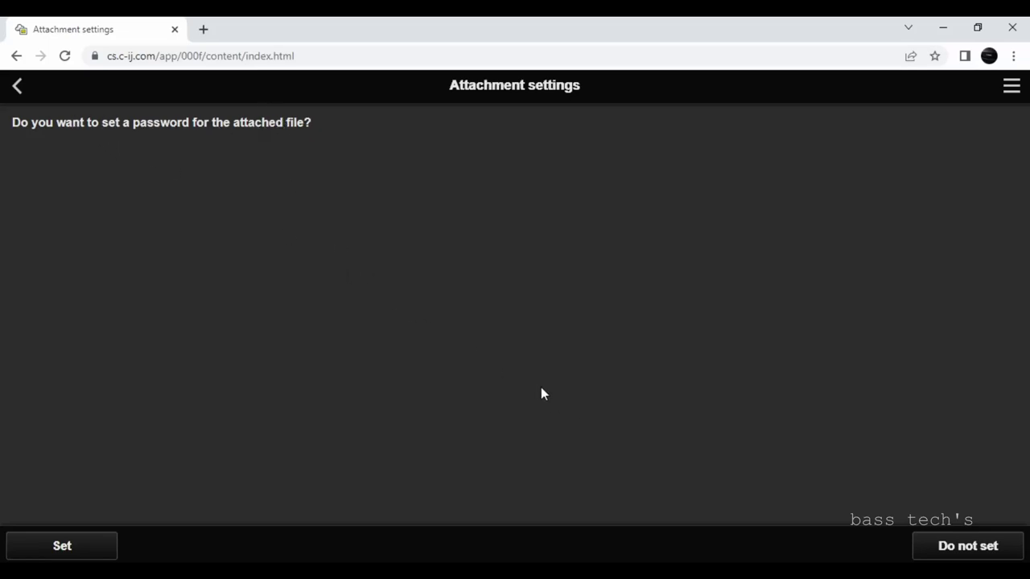
Leave the attachment without a password and confirm scanning an A4 PDF at 300 dpi
click(960, 549)
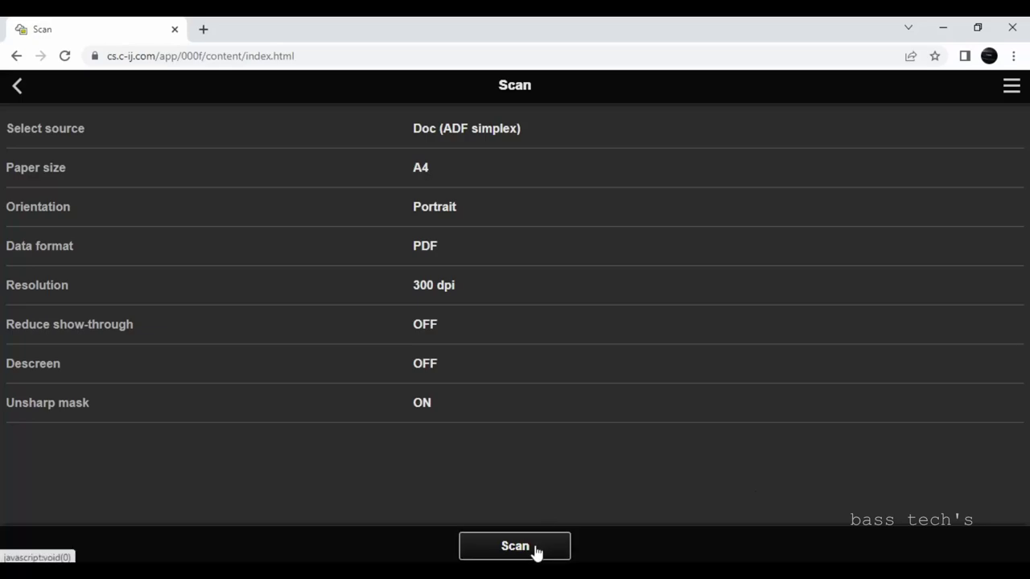
click(536, 552)
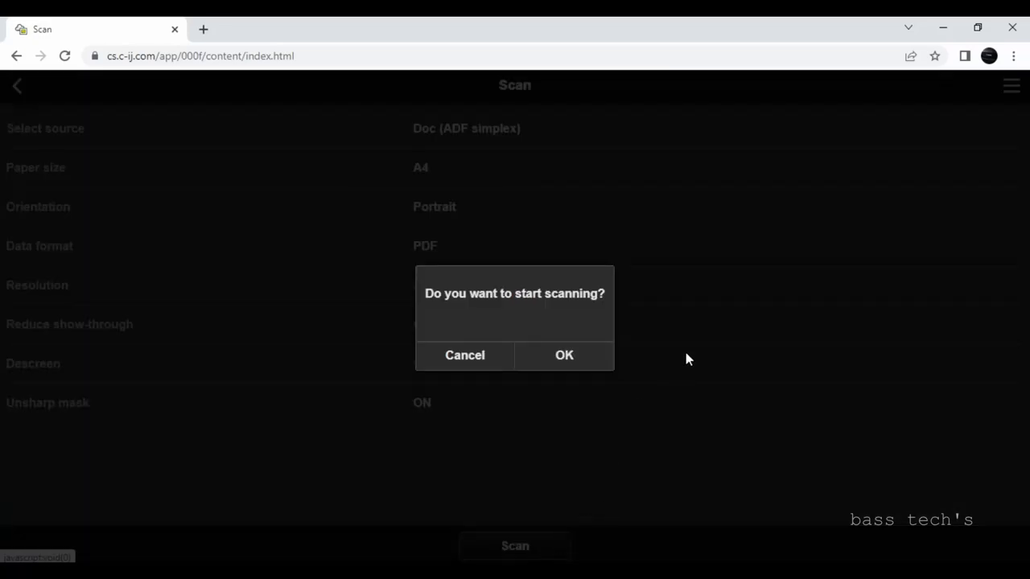
click(566, 357)
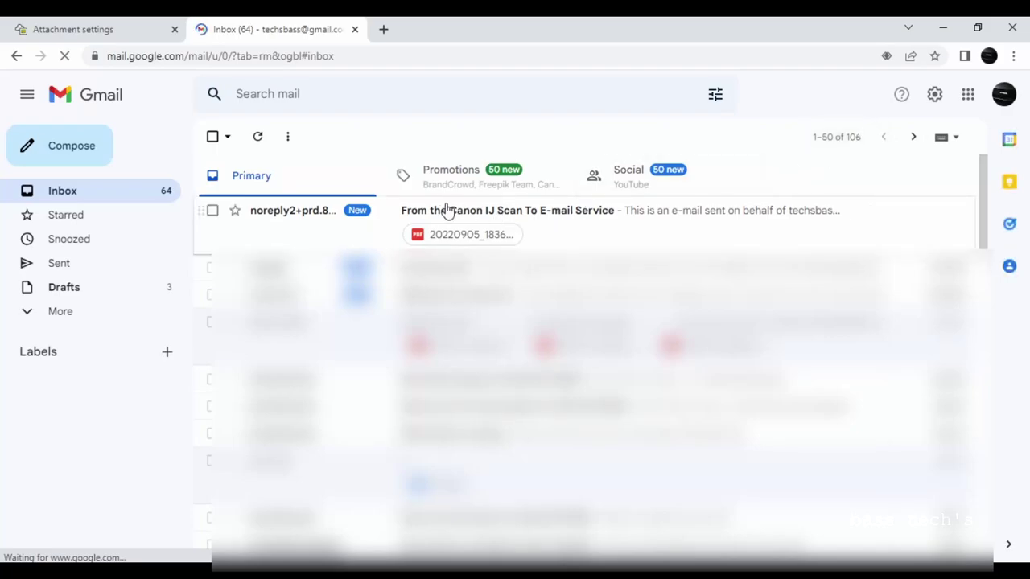
Open the Canon IJ Scan To E-mail message in Gmail, preview the scanned PDF, then close it
click(513, 217)
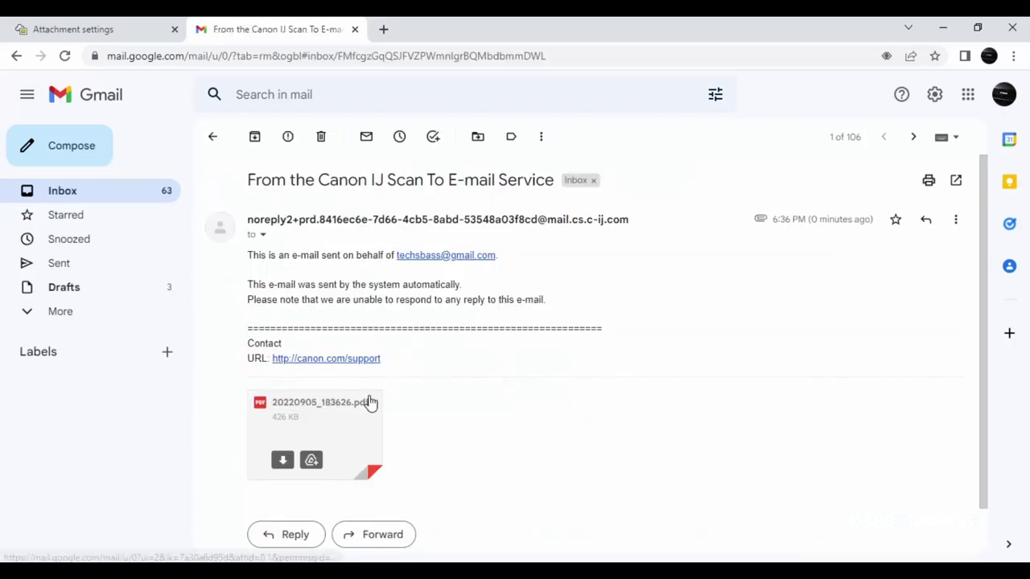
click(344, 429)
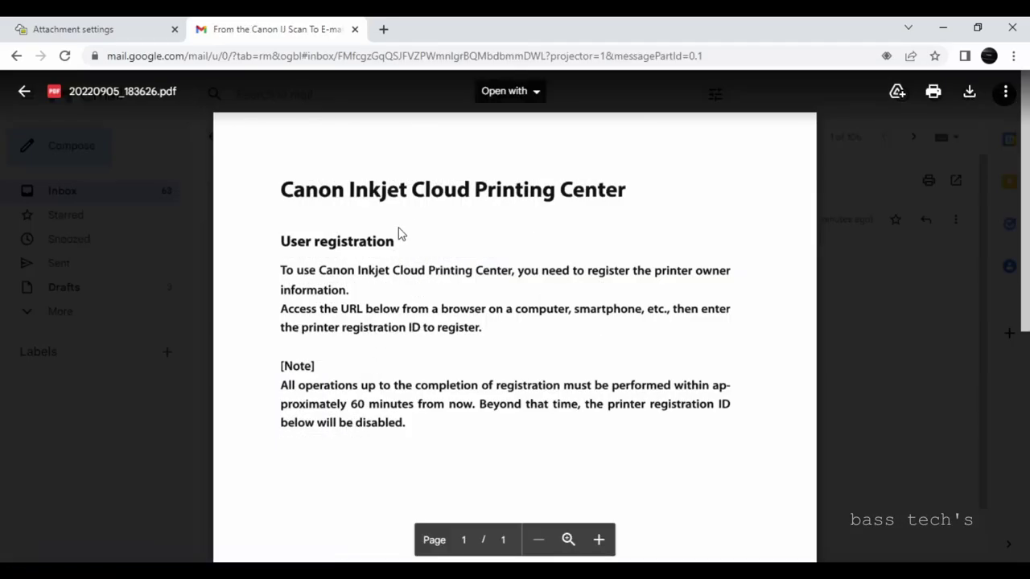
click(25, 91)
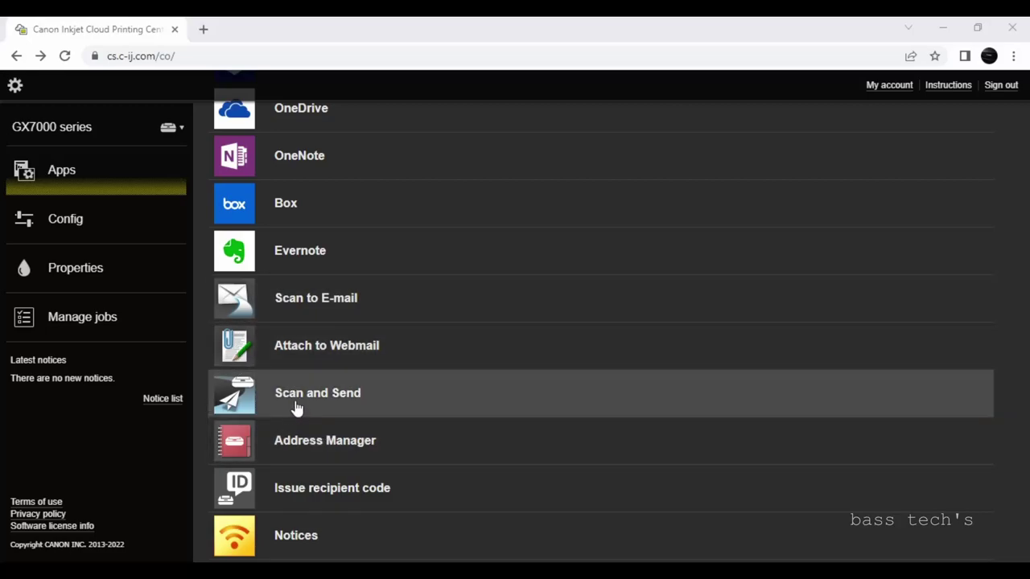
Launch Scan and Send, check its help manual, and continue past the description
click(298, 401)
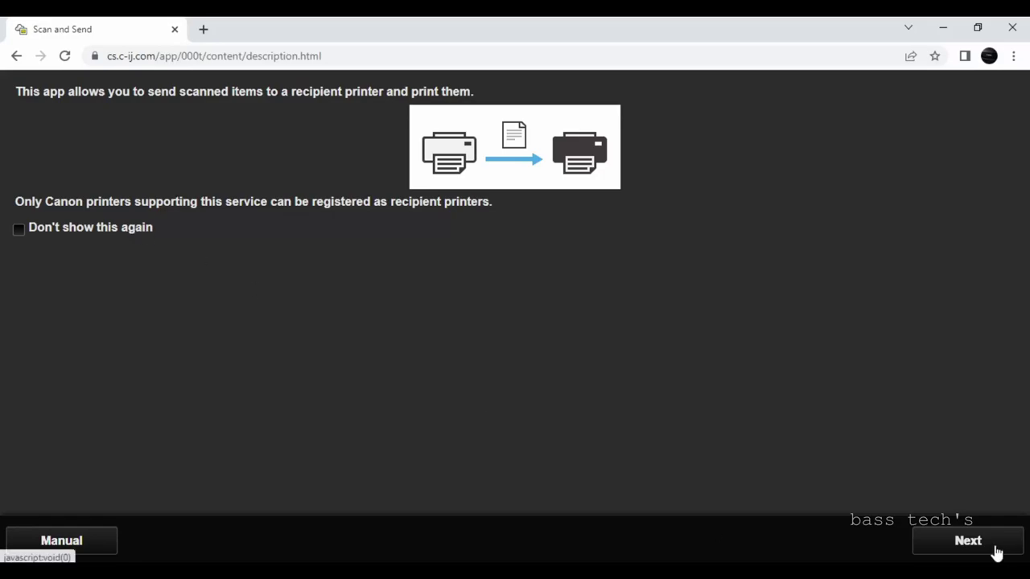
click(55, 549)
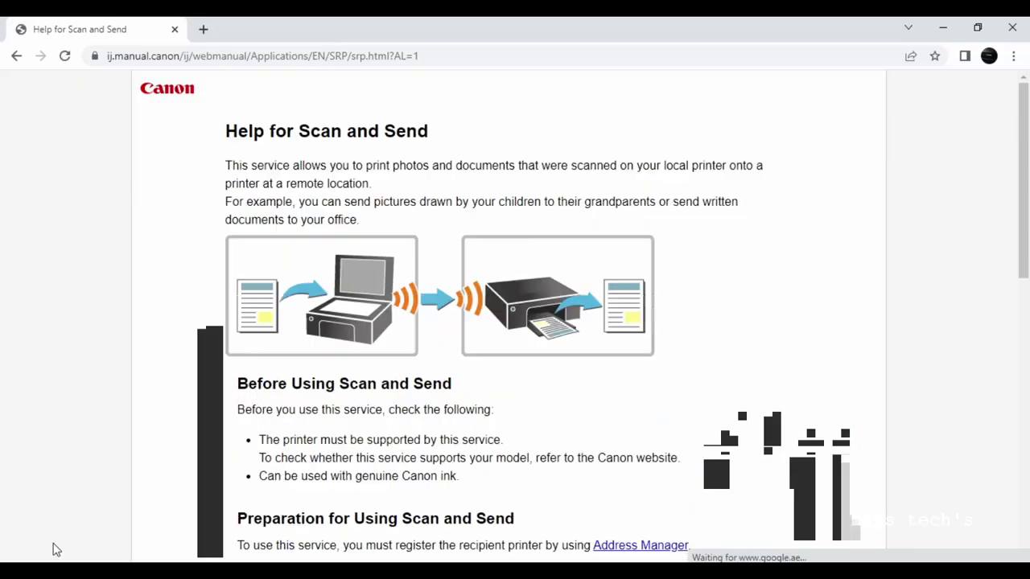
click(16, 56)
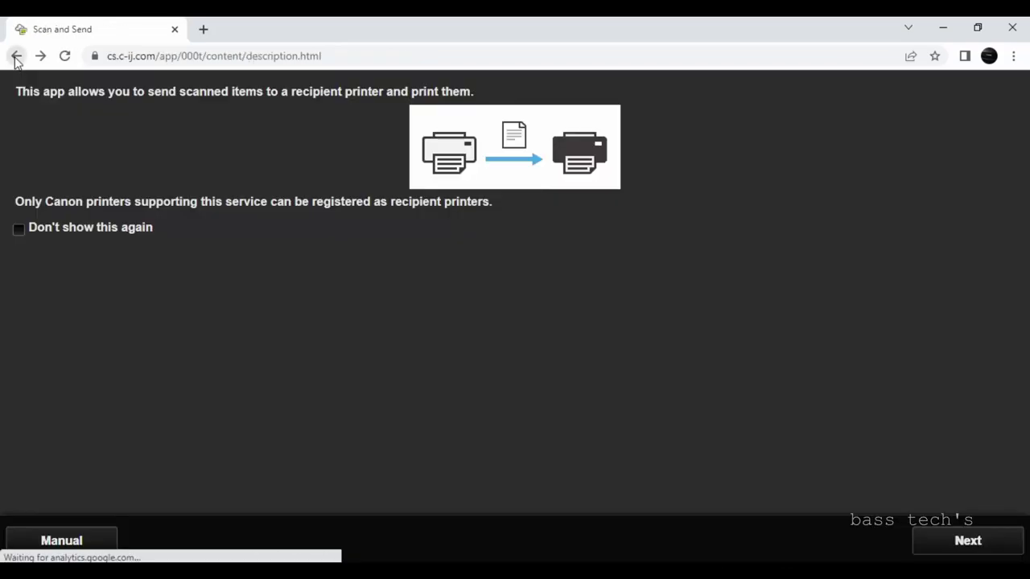
click(968, 545)
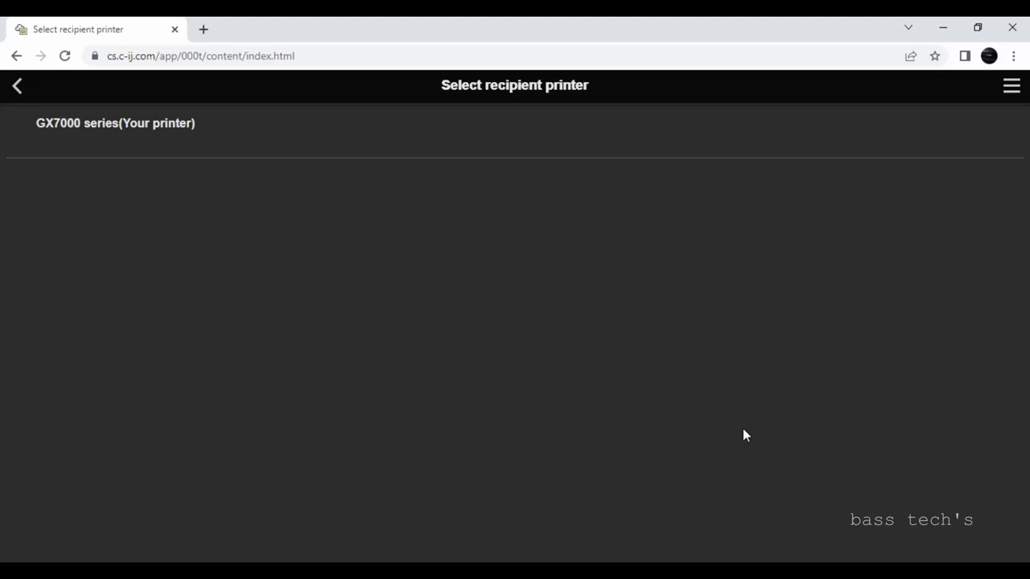
Send the scan to the GX7000 series with default A4, Simplex, Color settings
click(134, 128)
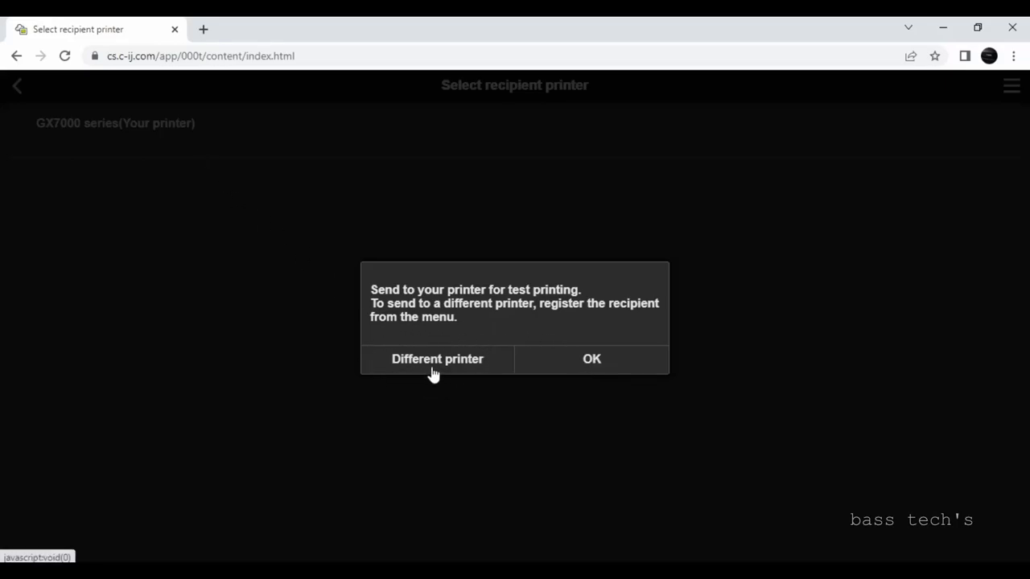
click(593, 359)
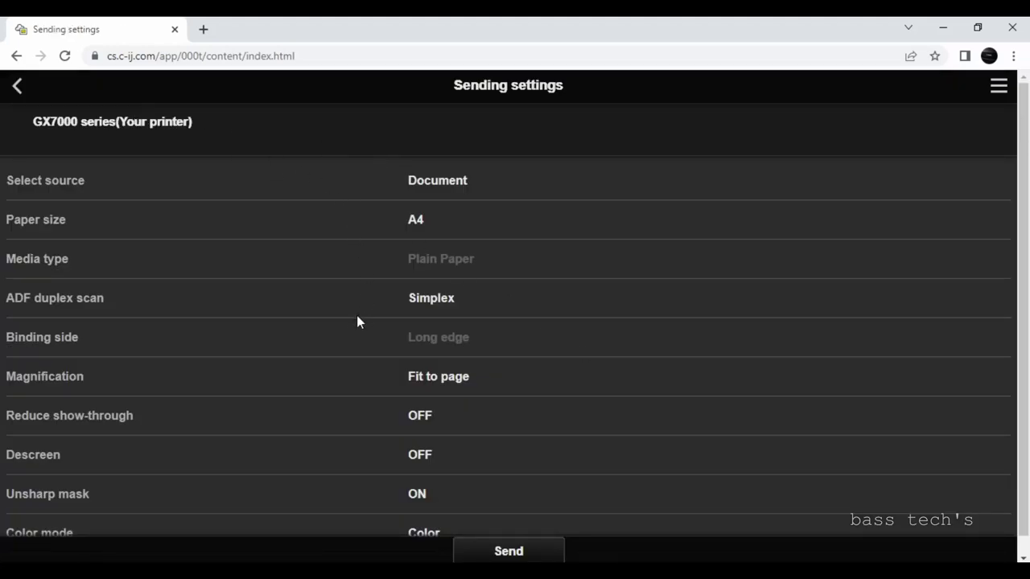
scroll(356, 319, down, 1)
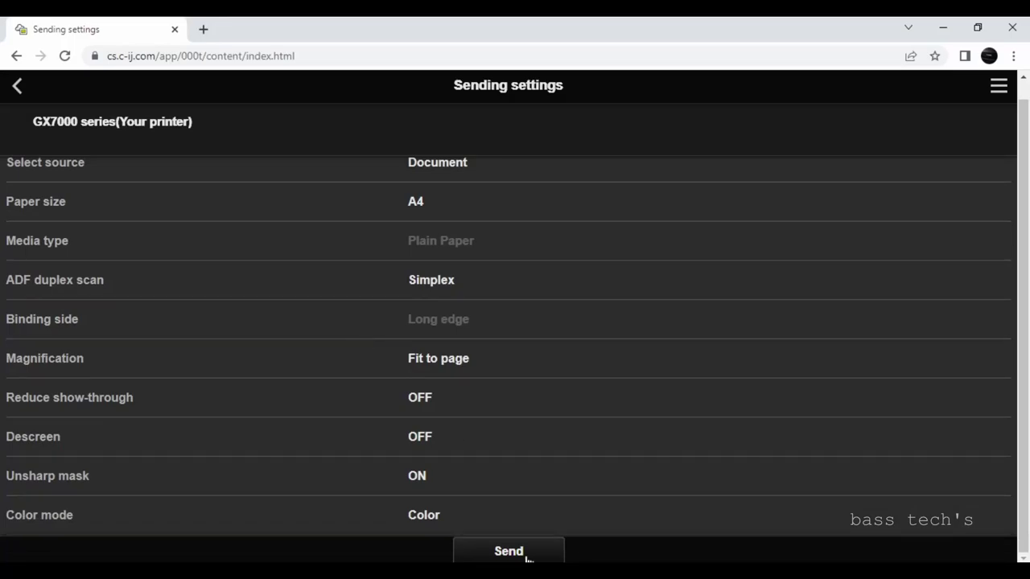
scroll(440, 407, up, 1)
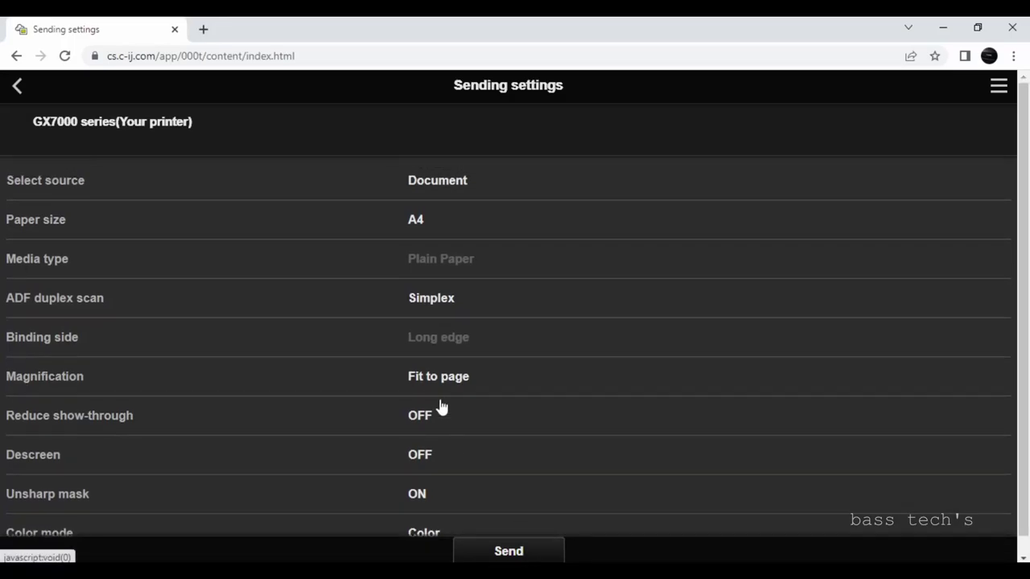
click(531, 556)
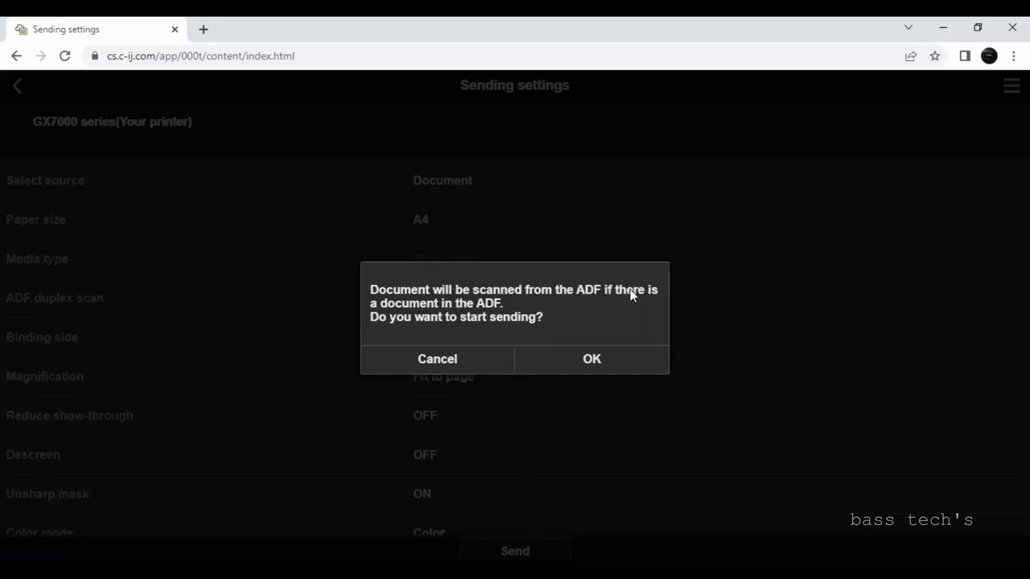
click(609, 365)
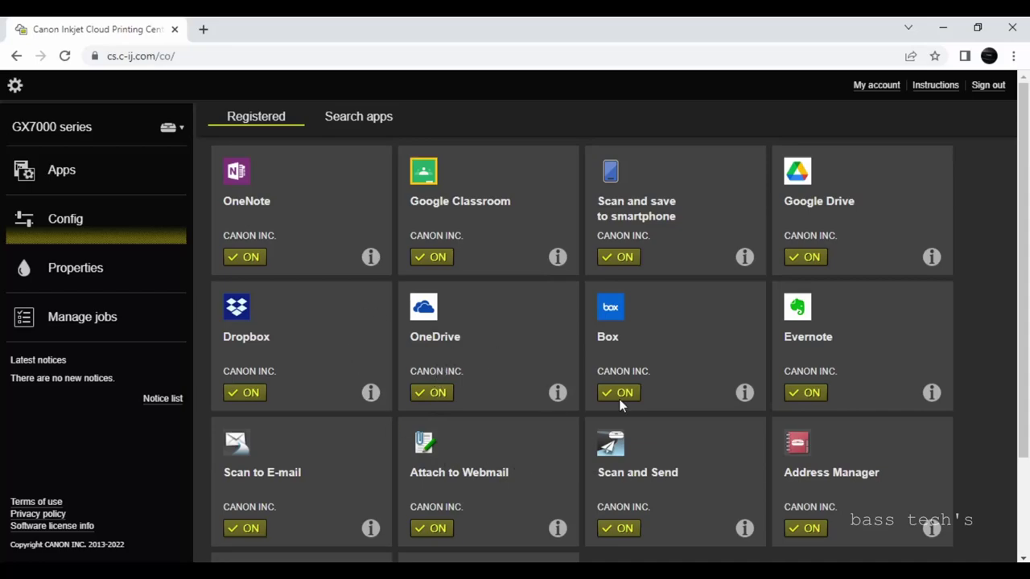
Enable the Connect with us on Messenger (Photography) and uniFLOW Online (Productivity) apps
scroll(647, 453, down, 2)
scroll(648, 453, up, 2)
click(344, 121)
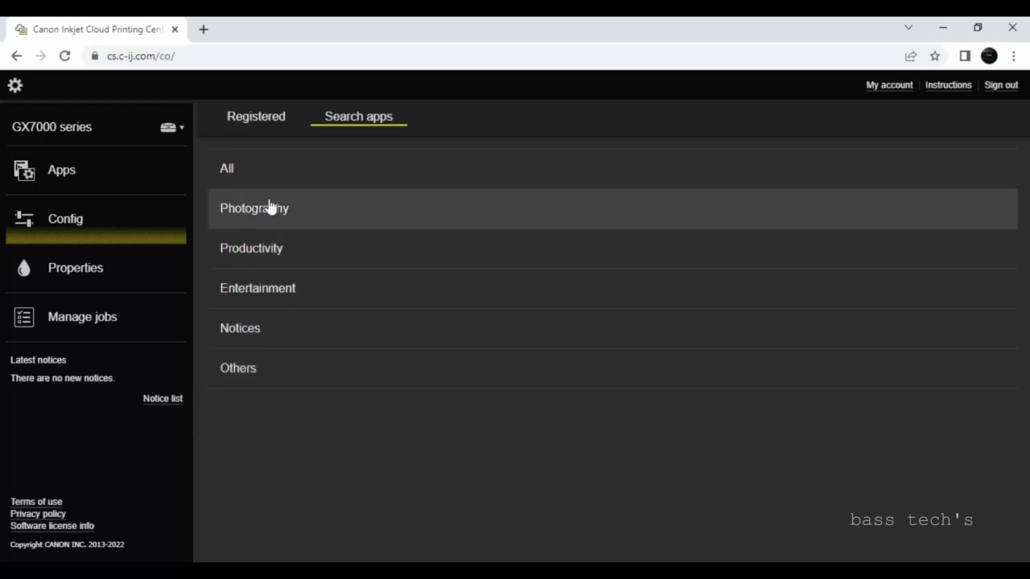
click(275, 209)
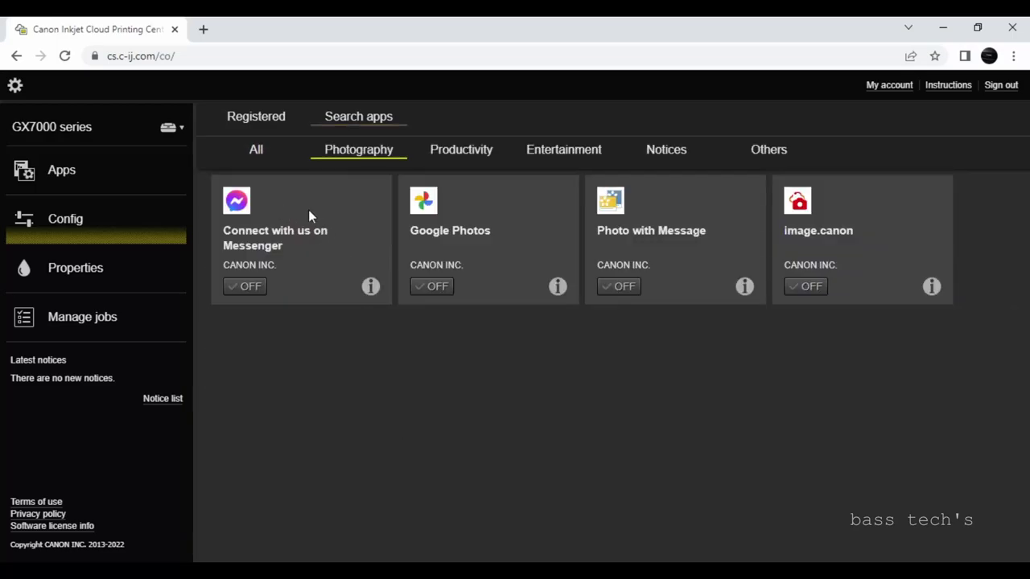
click(241, 288)
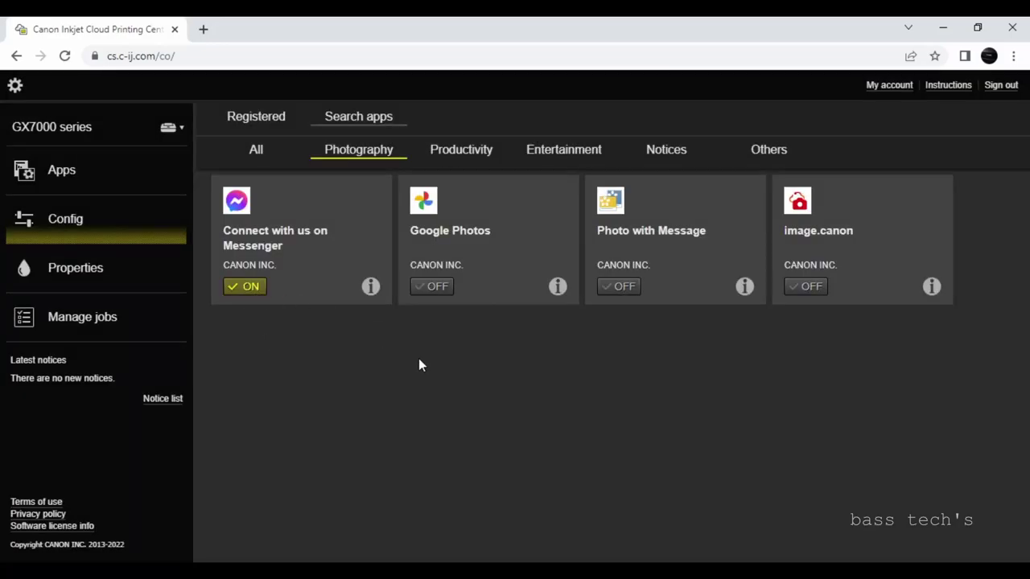
click(474, 153)
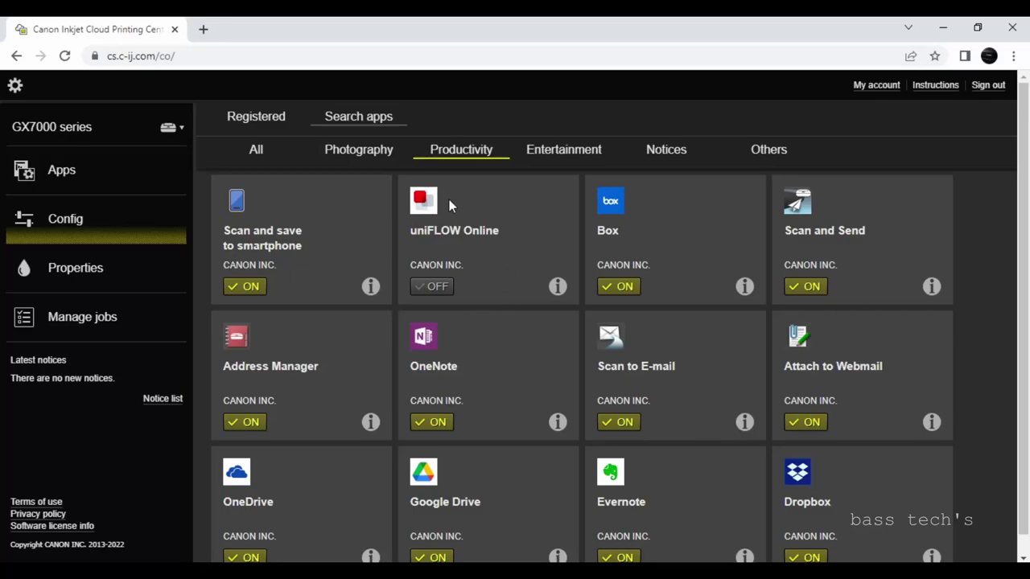
click(433, 287)
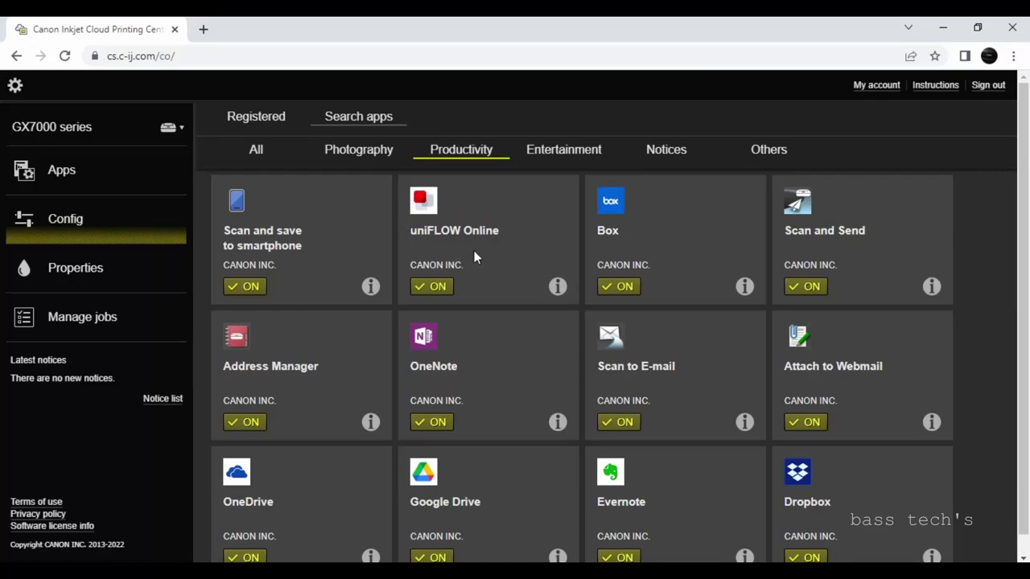
Return to the registered apps and open the job status list for managing jobs
scroll(498, 377, down, 1)
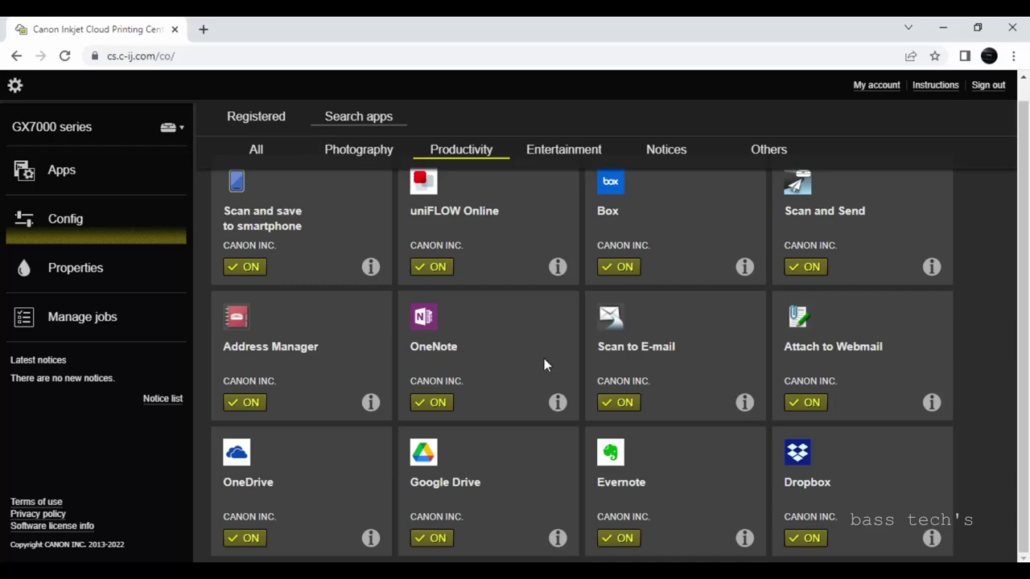
click(263, 116)
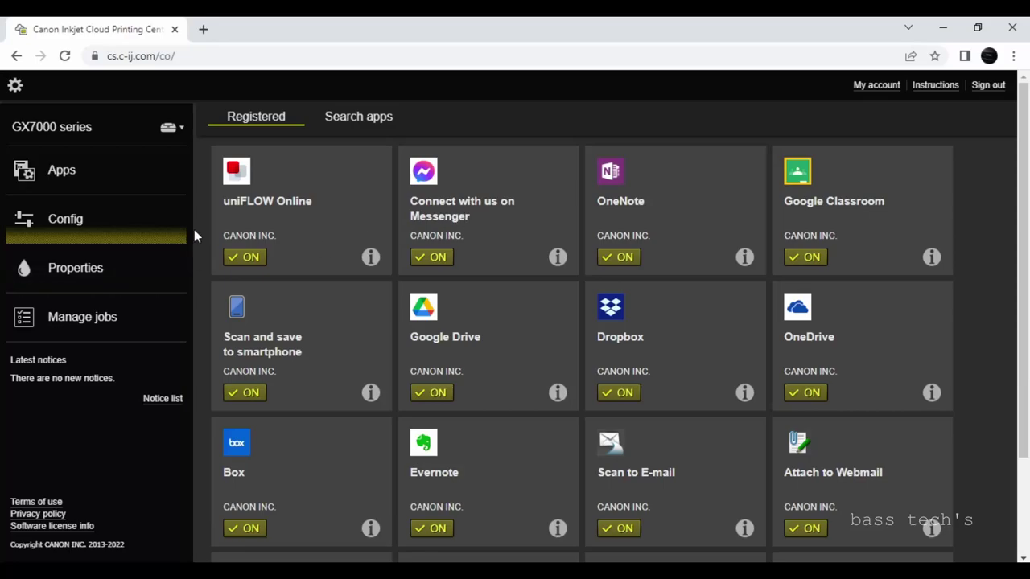
click(83, 322)
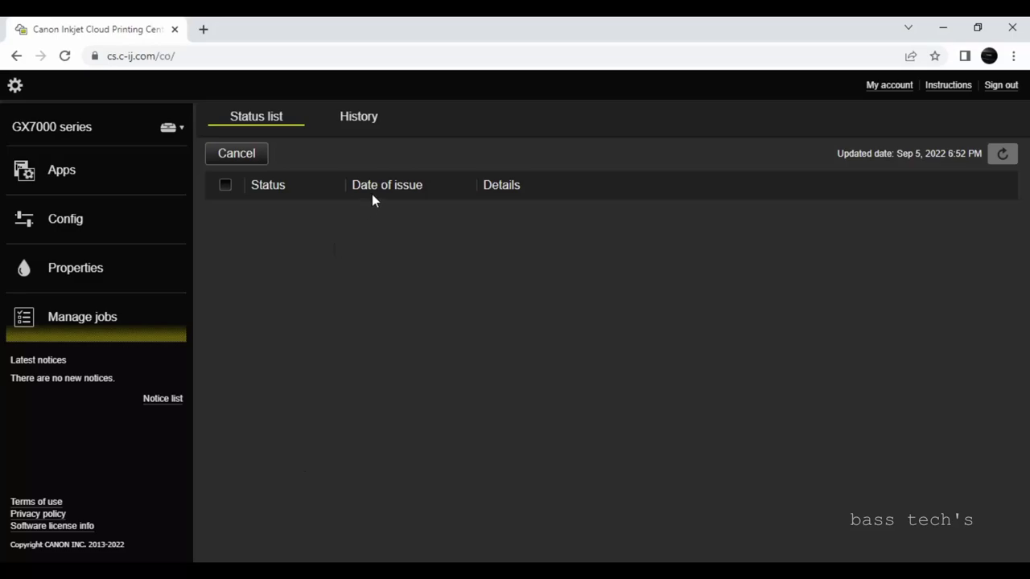
Show the job History and inspect the details of the oldest Invite job
click(369, 119)
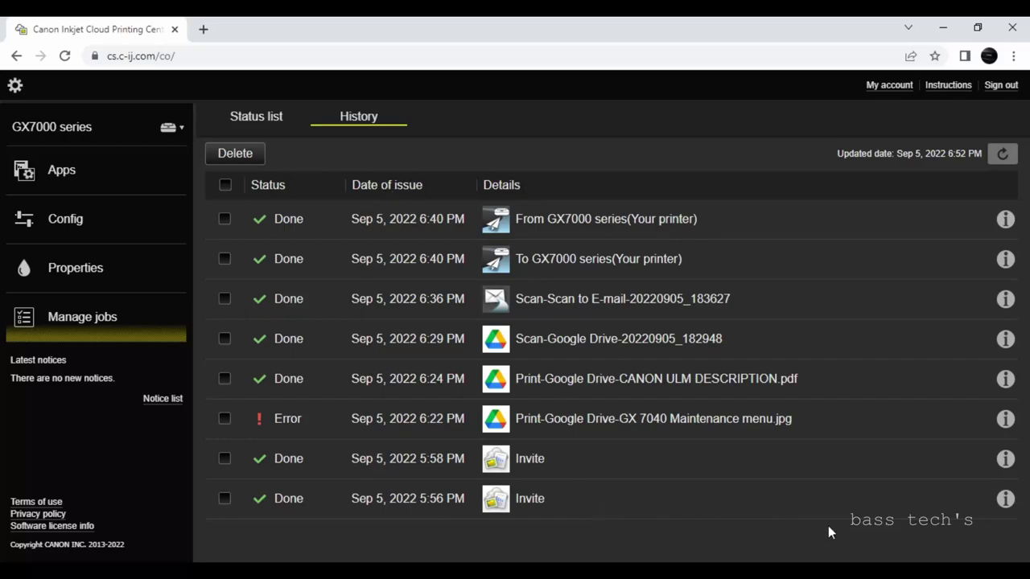
click(1006, 499)
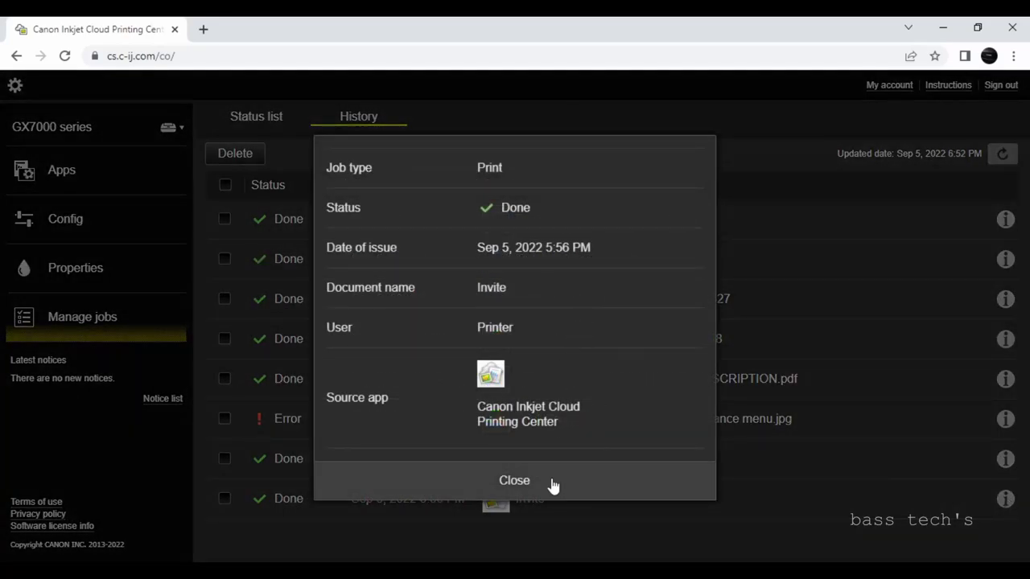
click(543, 490)
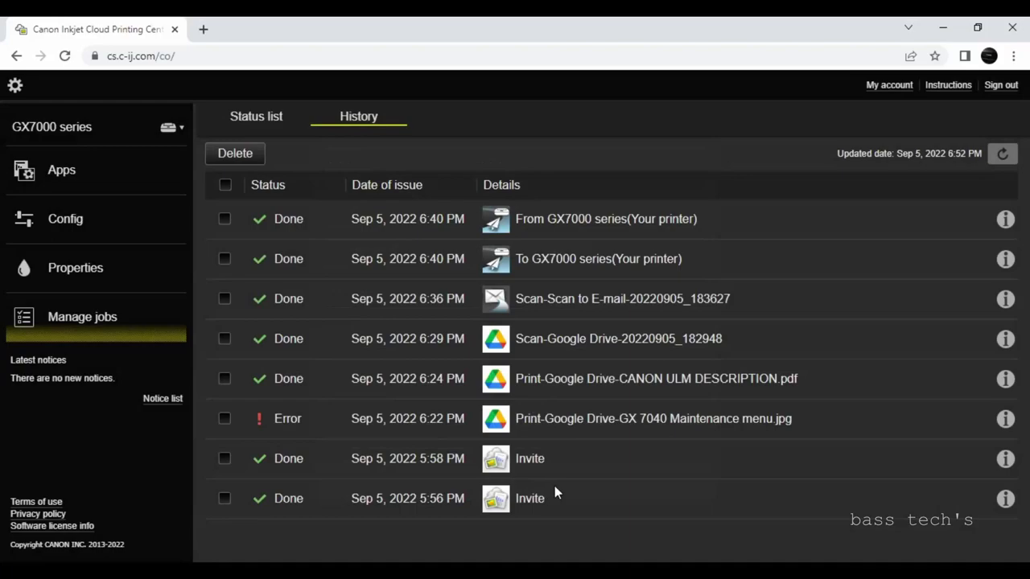